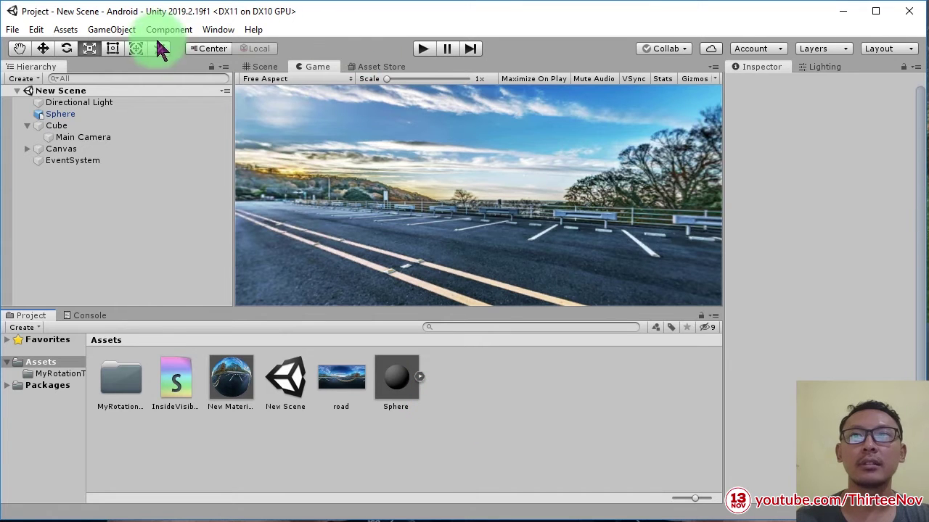
Open the Build Settings window from the File menu.
left_click(11, 32)
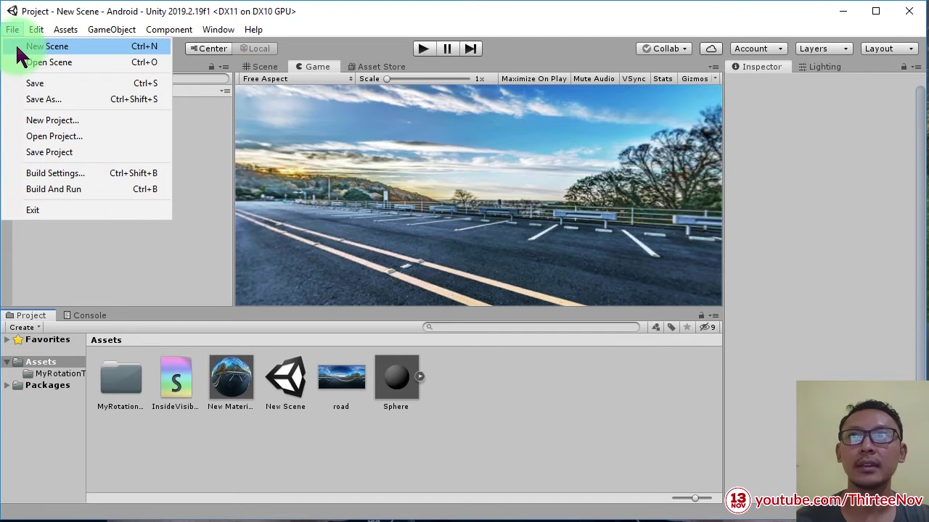
left_click(64, 174)
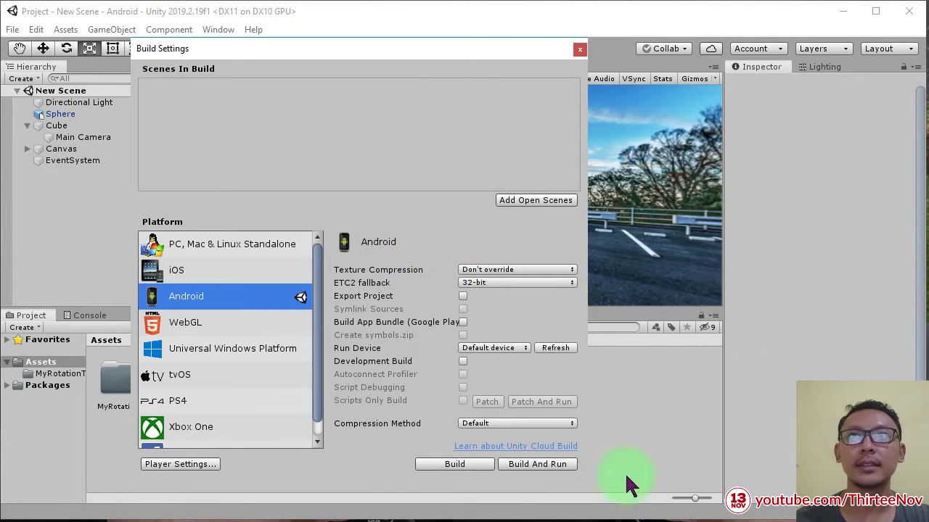
left_click_drag(317, 54, 683, 137)
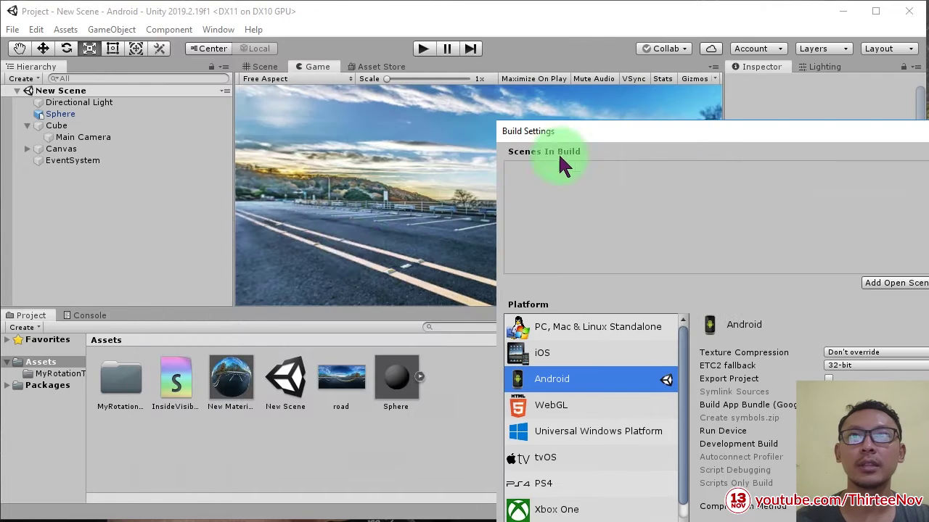
left_click_drag(559, 130, 280, 54)
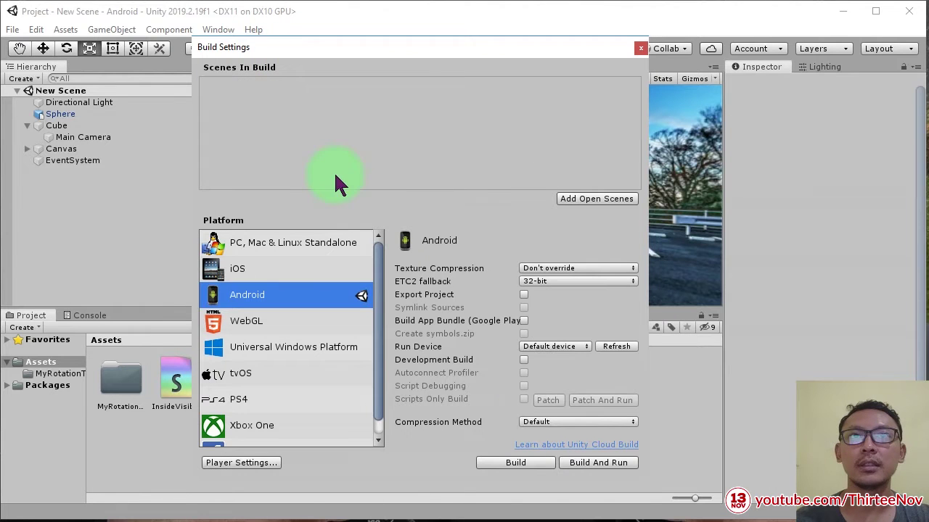
Add New Scene to Scenes in Build and switch the platform from Android to WebGL.
left_click(592, 203)
left_click(603, 206)
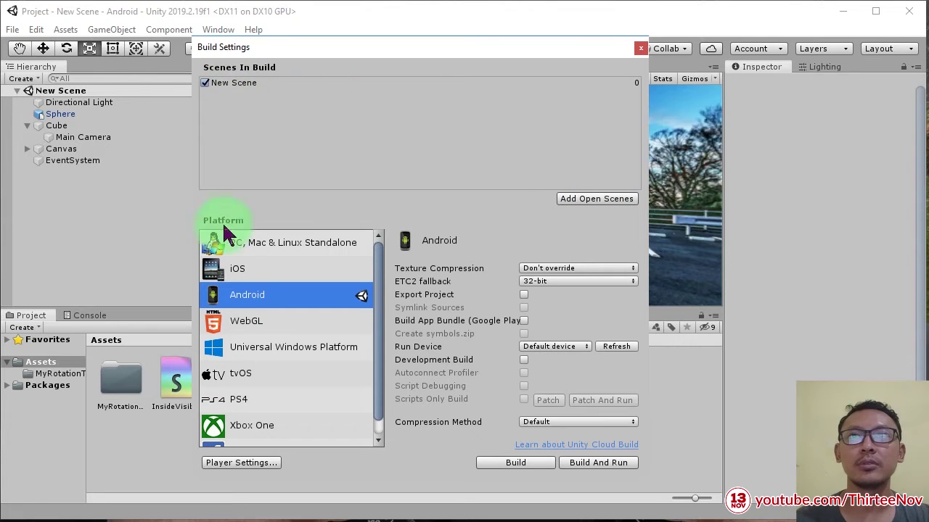
left_click(246, 324)
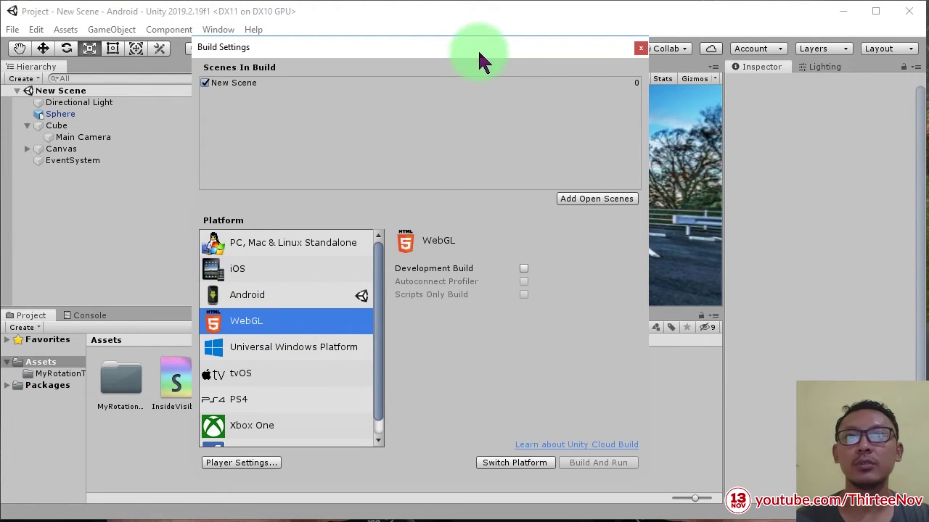
left_click_drag(479, 52, 424, 45)
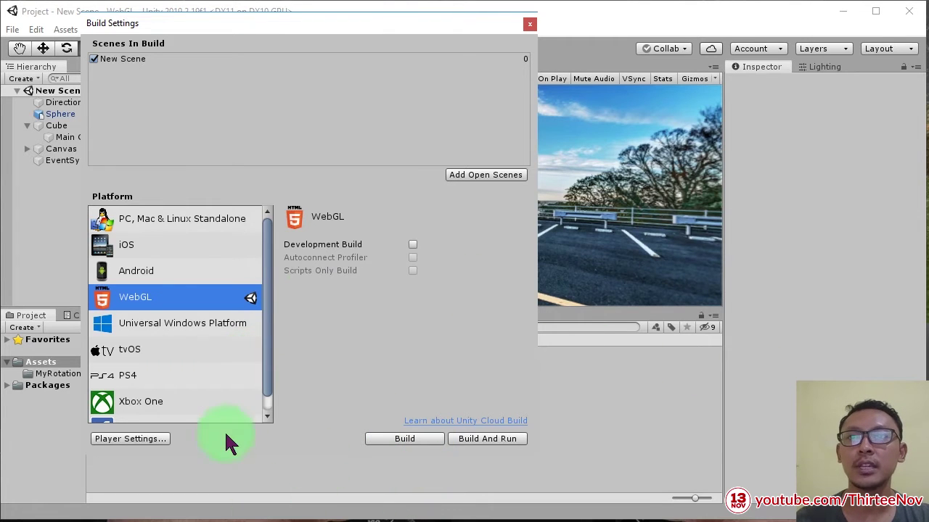
Open the Player page of Project Settings showing the WebGL platform settings.
left_click(159, 440)
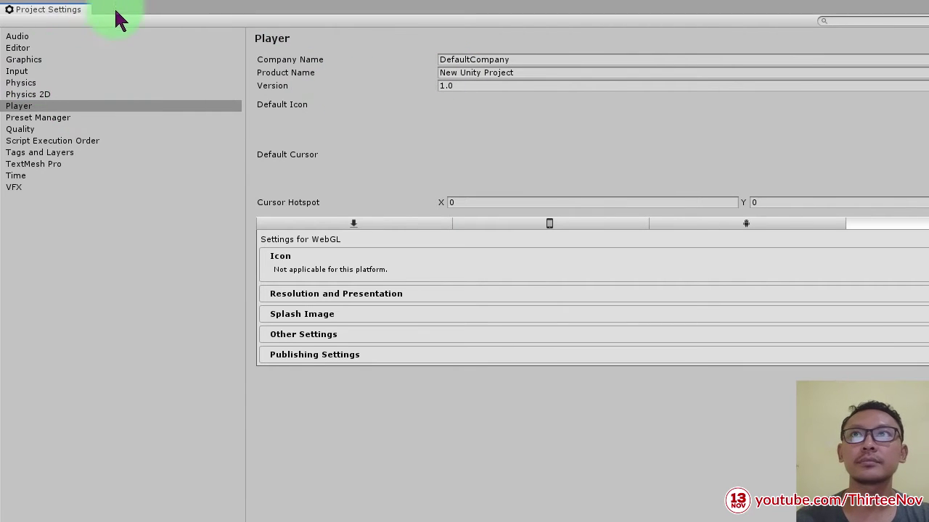
left_click_drag(114, 7, 479, 76)
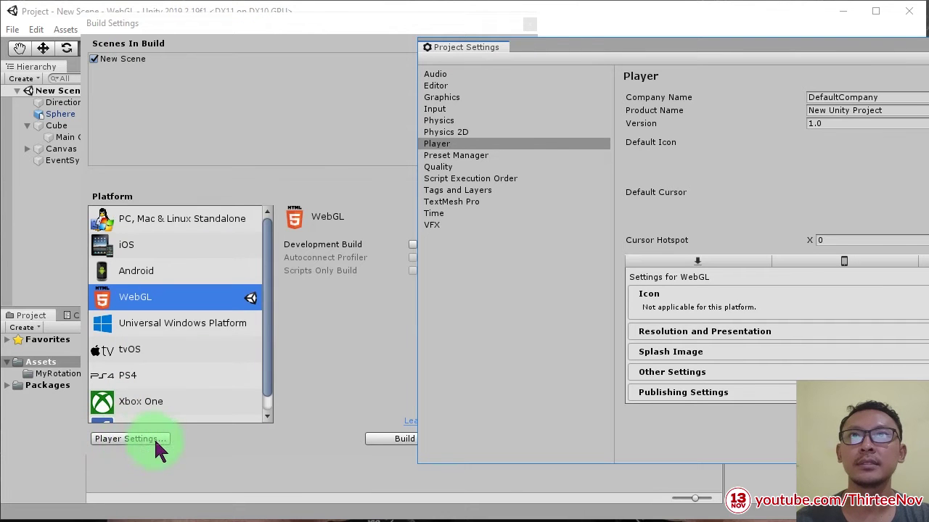
left_click_drag(560, 46, 100, 41)
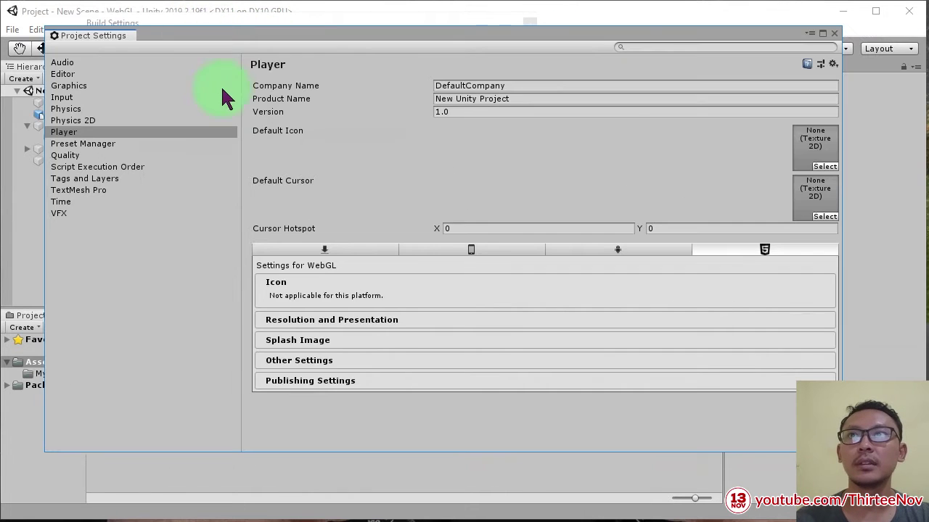
left_click(62, 133)
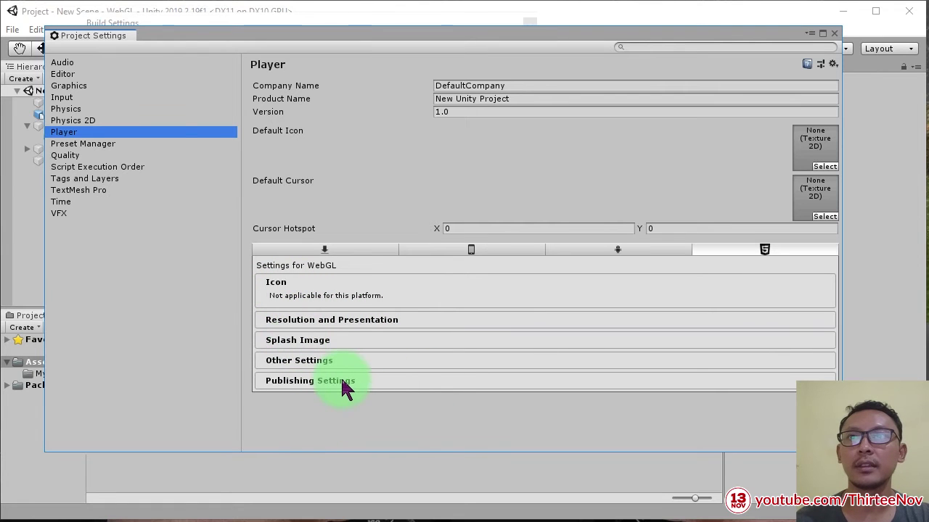
In Quality settings keep Fantastic as WebGL's default level, then close Project Settings.
left_click(67, 156)
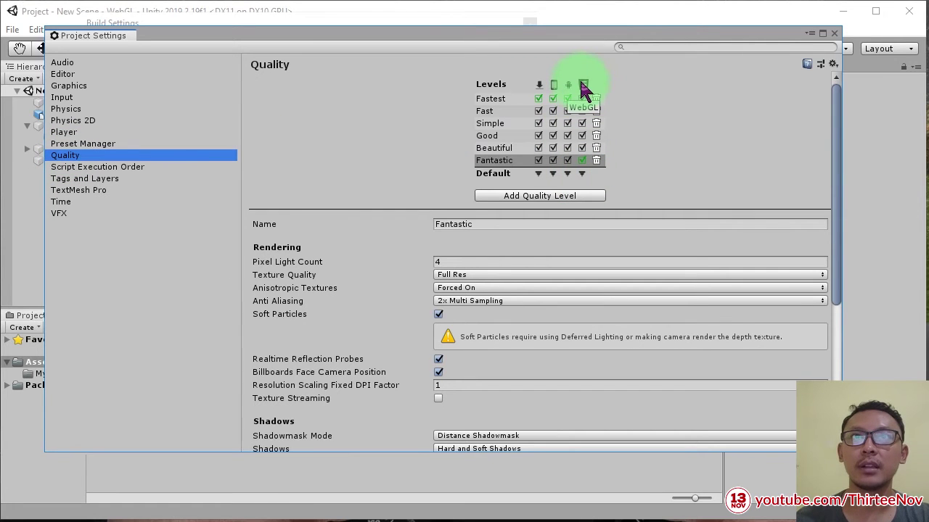
left_click(582, 174)
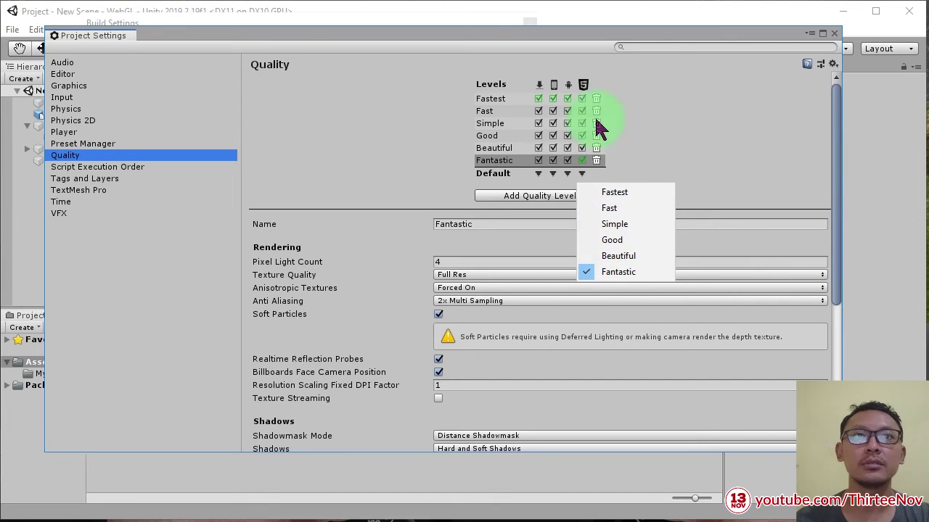
left_click(618, 272)
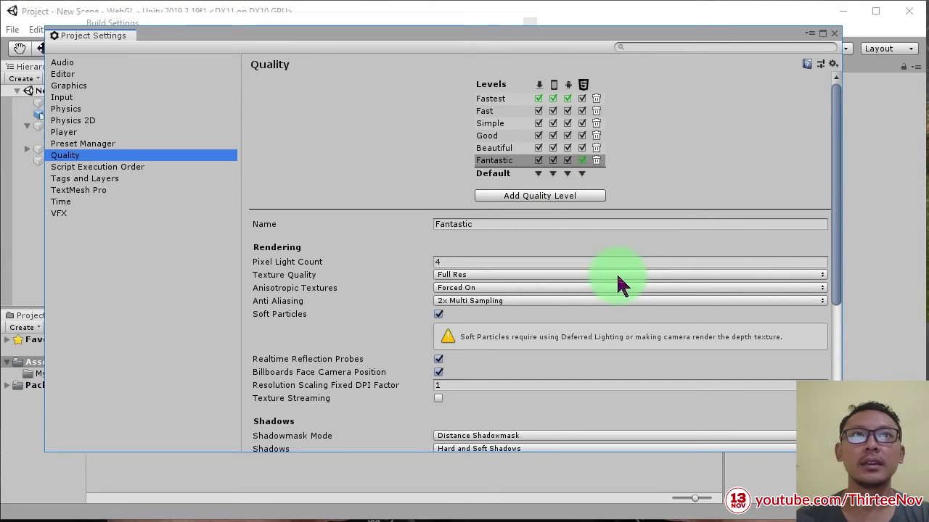
left_click(835, 33)
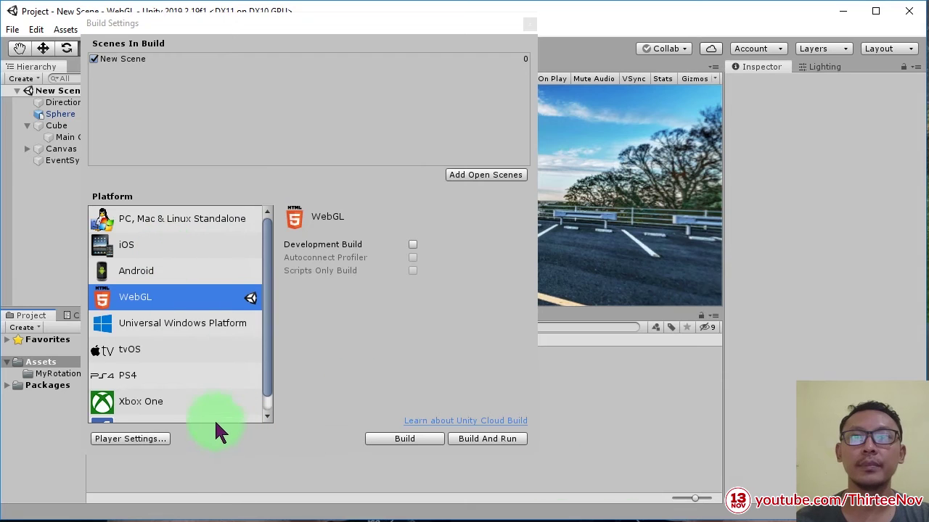
Start the WebGL build and bring the folder picker to xampp\htdocs\unity.
left_click(418, 442)
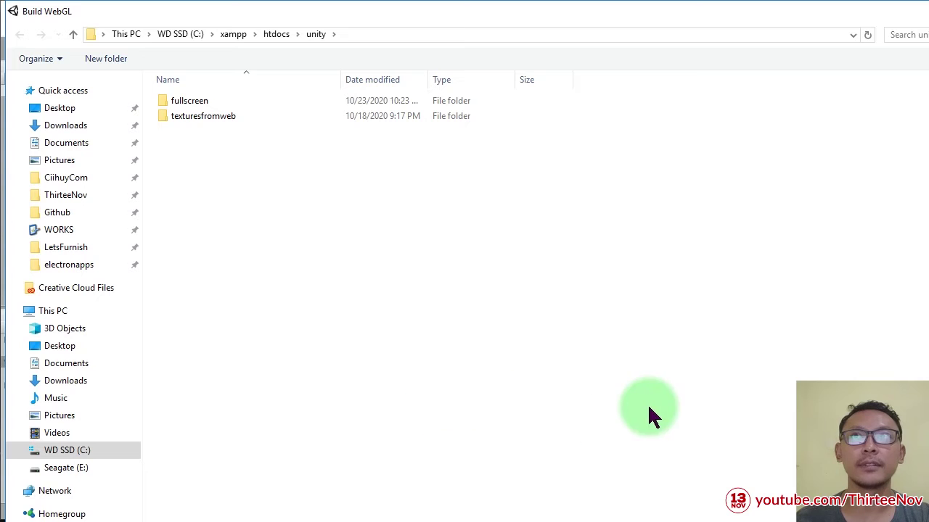
left_click(15, 91)
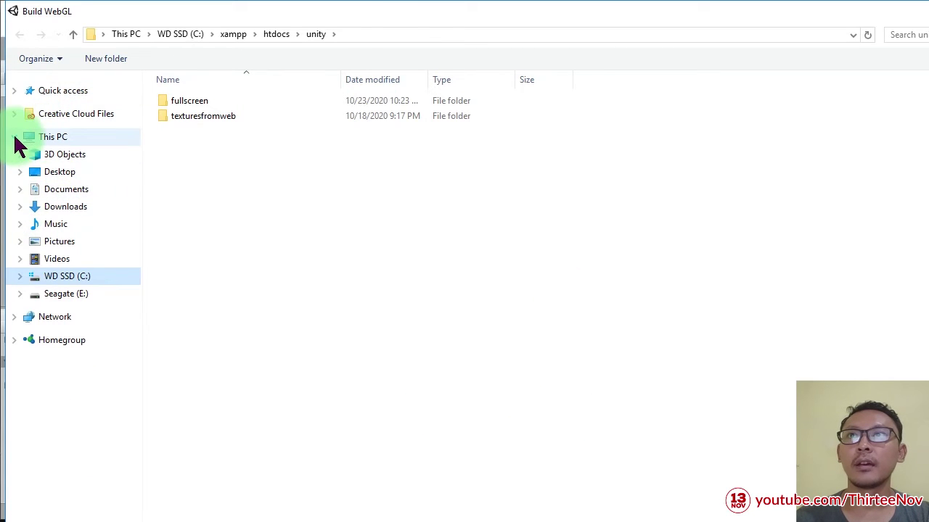
left_click(15, 137)
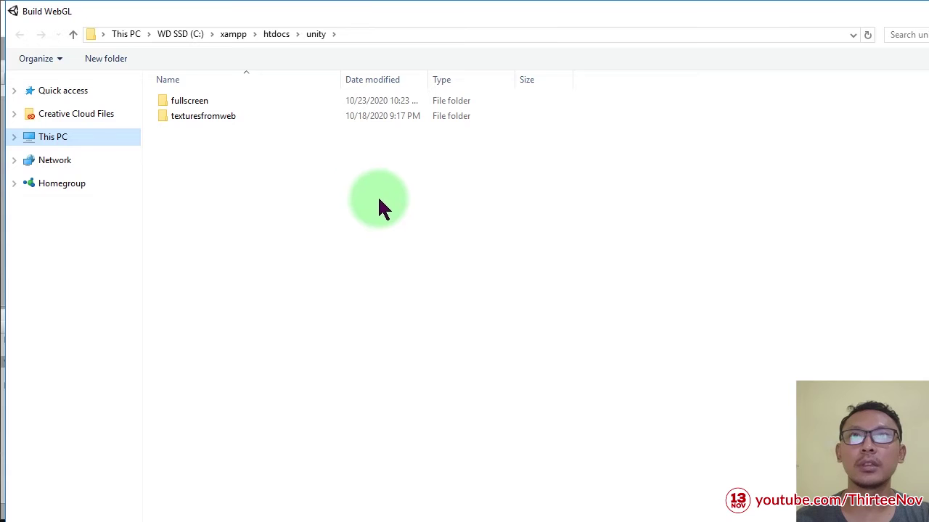
double_click(510, 14)
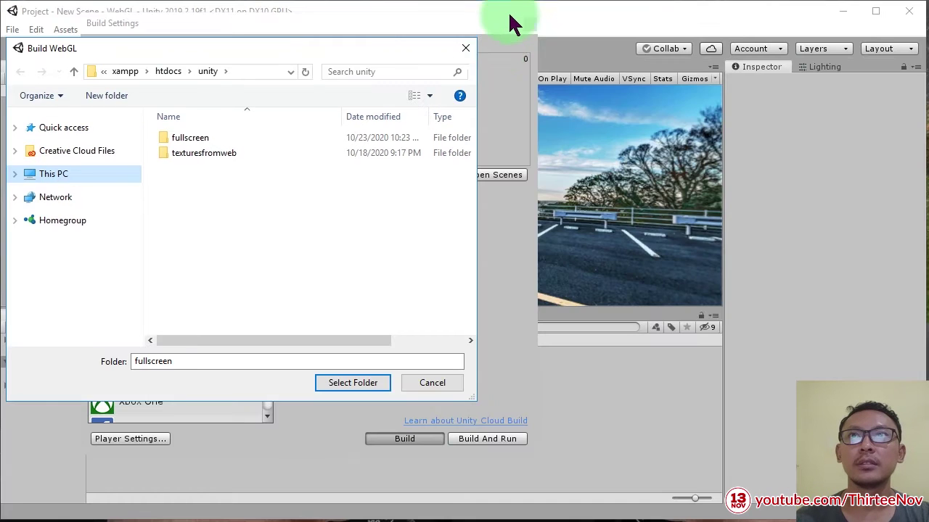
left_click_drag(359, 55, 545, 48)
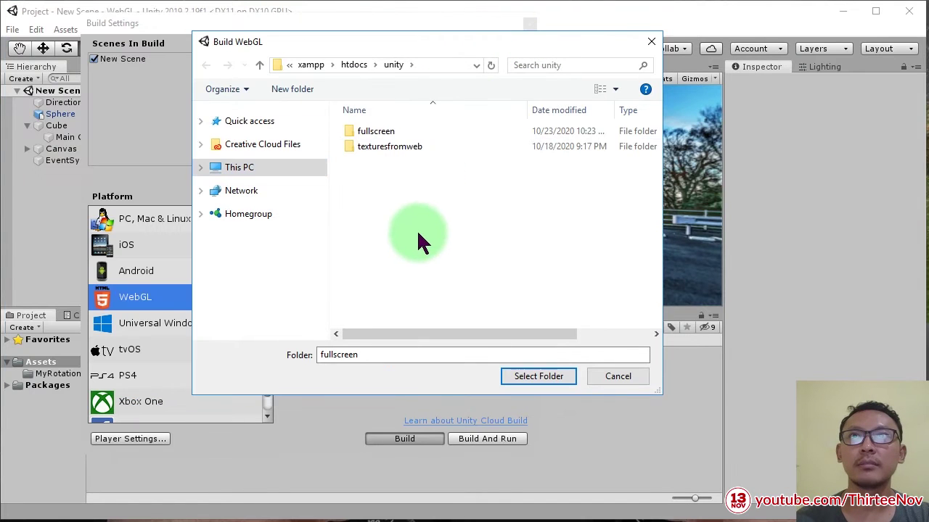
left_click(436, 65)
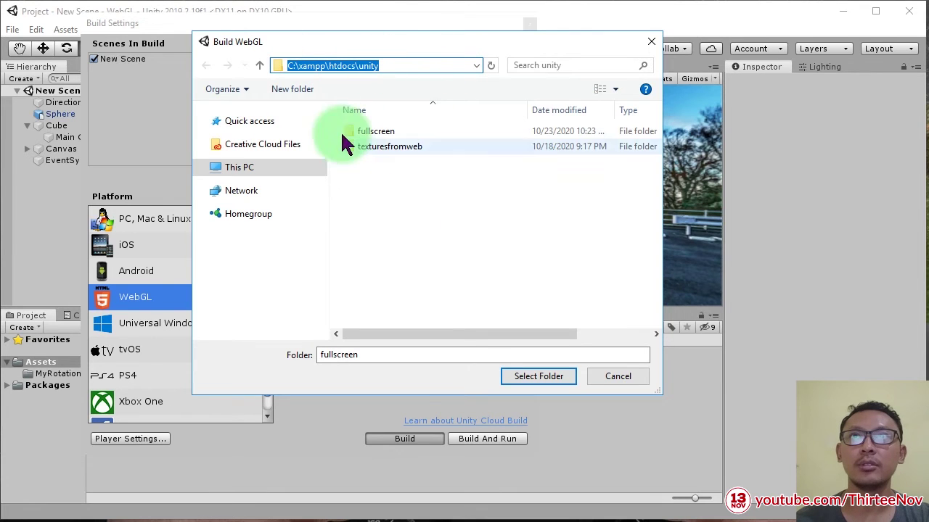
Create a new folder named 360view and open it as the build destination.
left_click(296, 98)
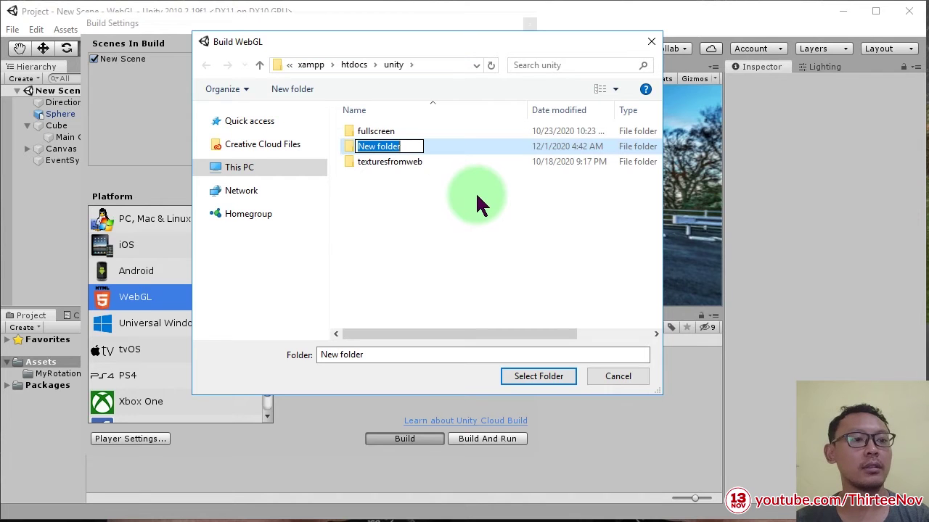
type("360")
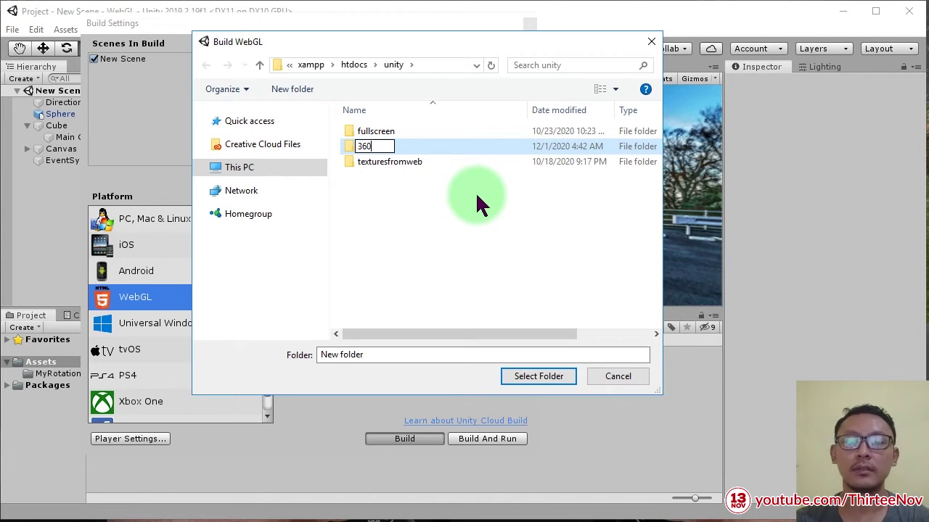
type("view")
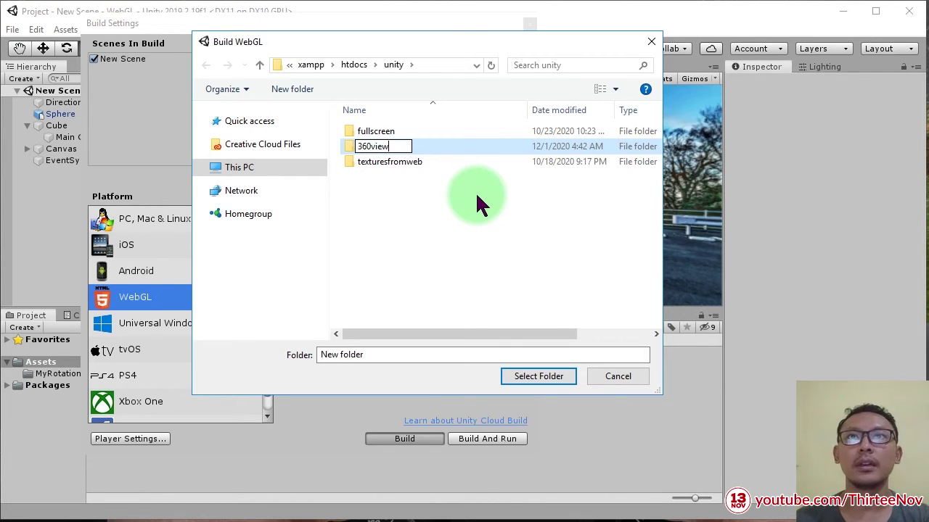
key("Return")
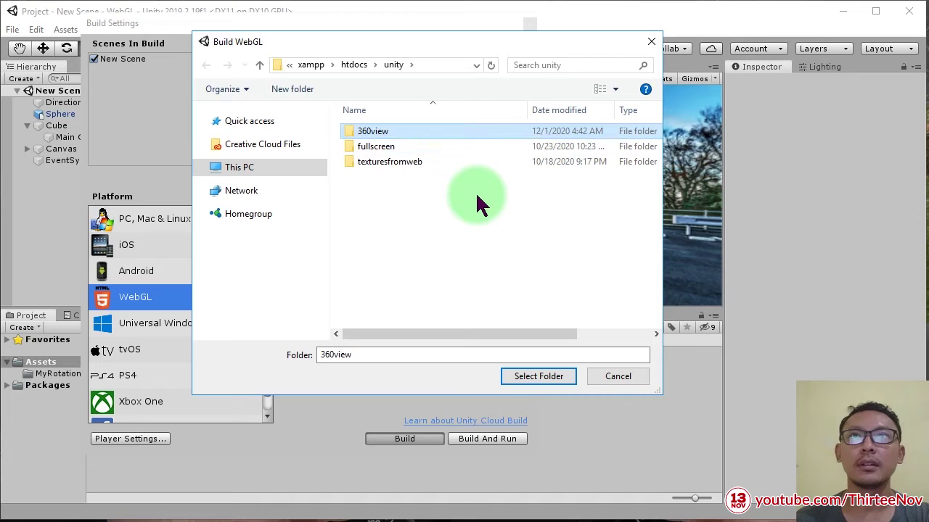
double_click(383, 133)
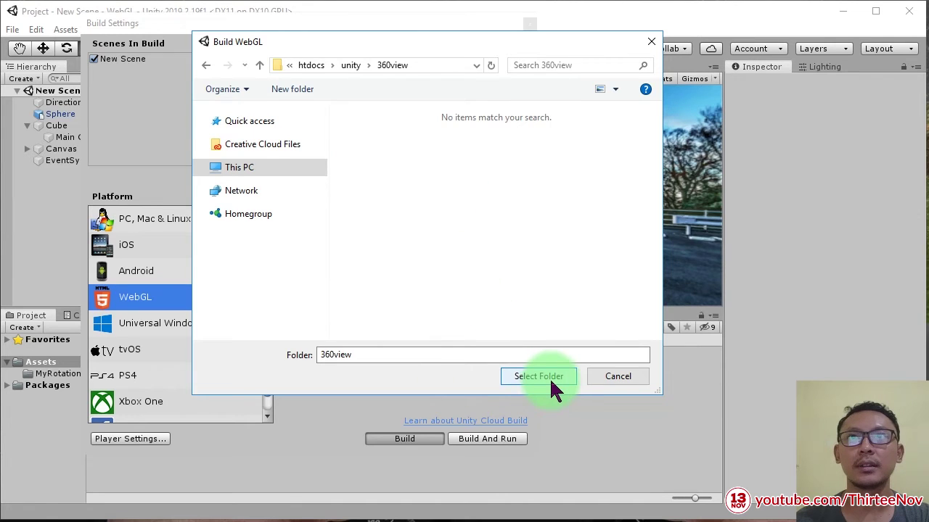
Build WebGL into 360view and open the folder showing Build, TemplateData and index.html.
left_click(537, 376)
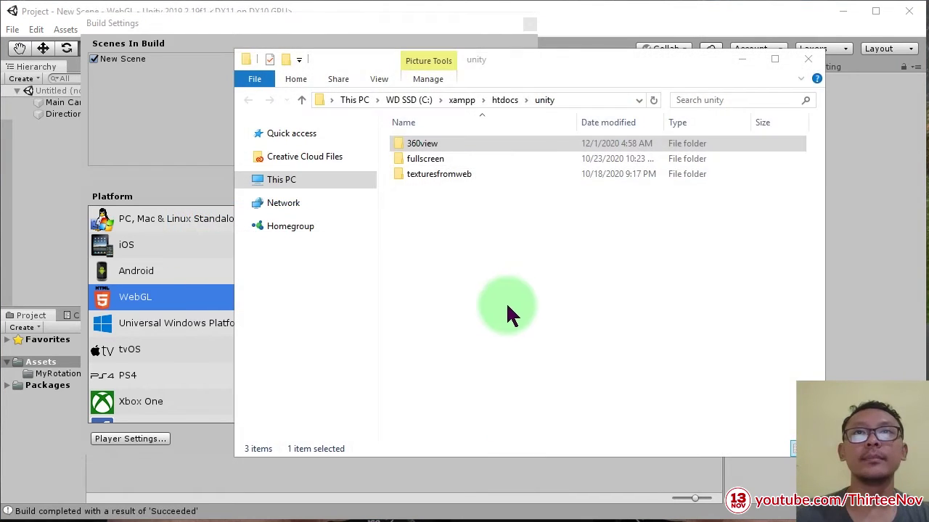
left_click(505, 302)
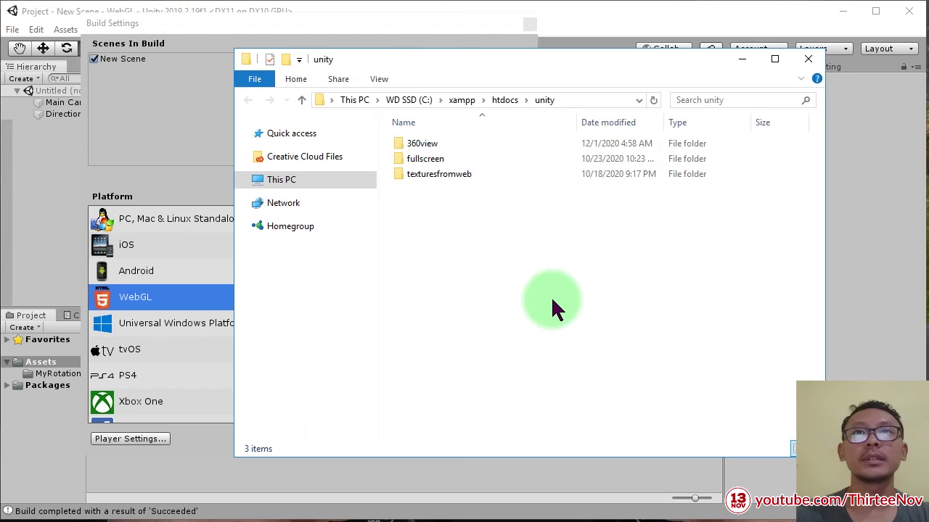
left_click(430, 145)
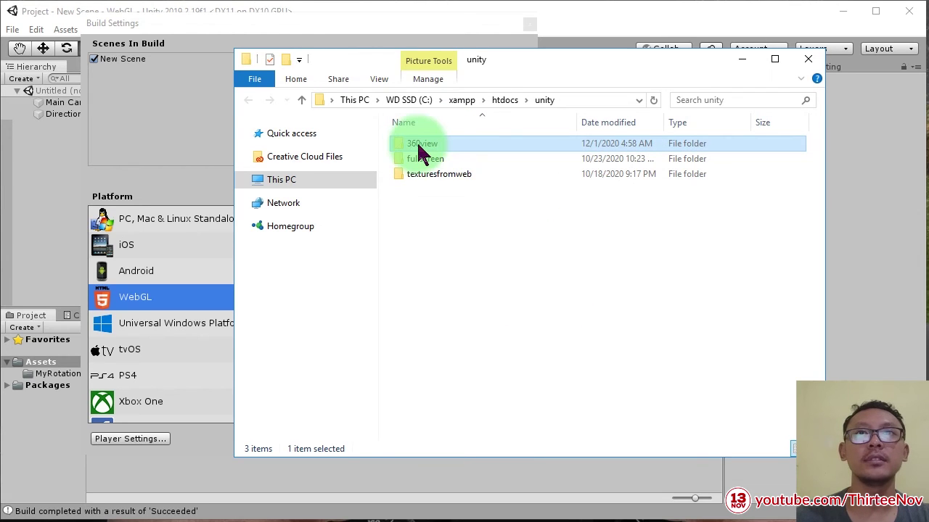
double_click(430, 145)
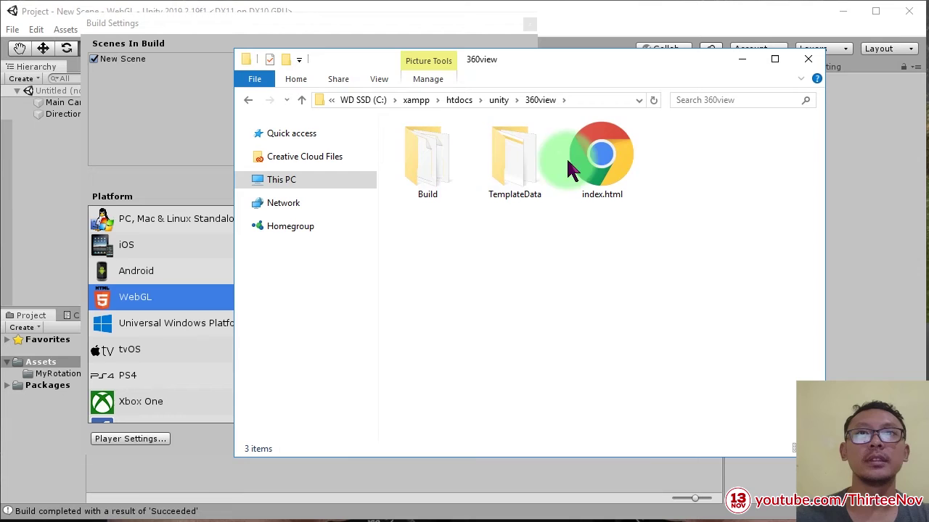
left_click_drag(683, 293, 324, 78)
left_click(634, 315)
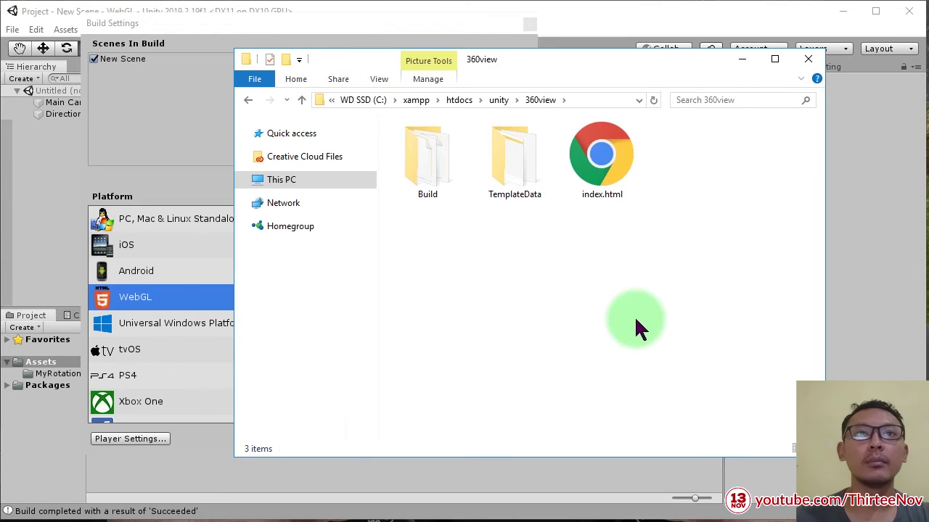
Open index.html from disk in Chrome and read the file:// not-supported warning.
left_click(601, 156)
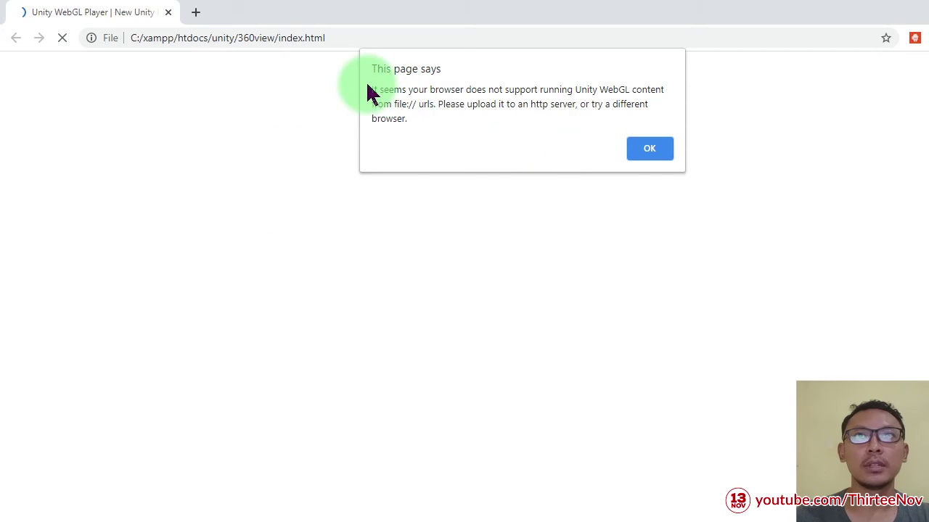
left_click_drag(409, 120, 355, 79)
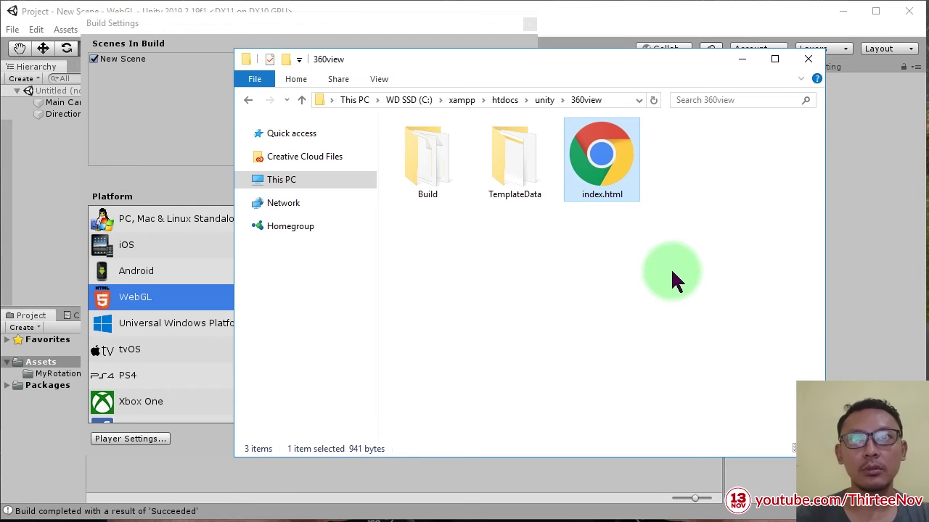
left_click(691, 250)
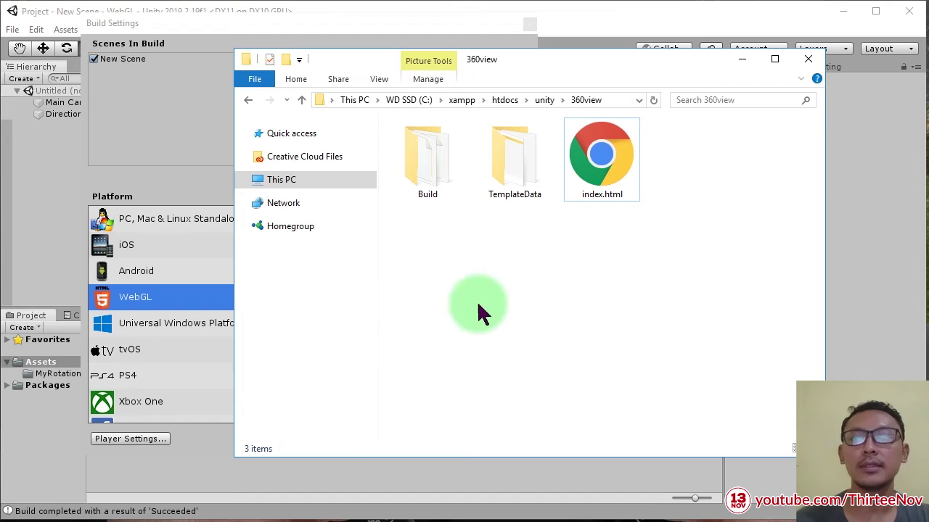
Launch XAMPP Control Panel via a 'xamp' search, start Apache, then reopen index.html.
key("super")
type("xamp")
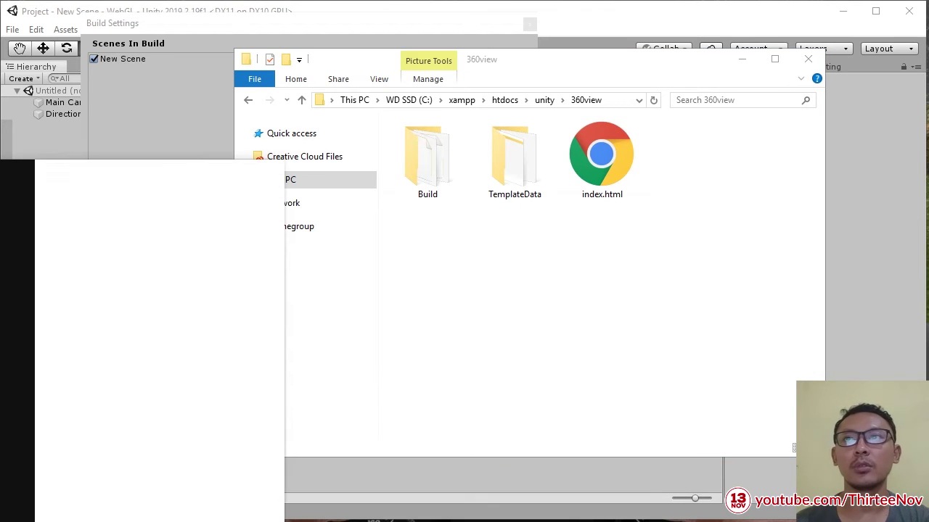
key("Return")
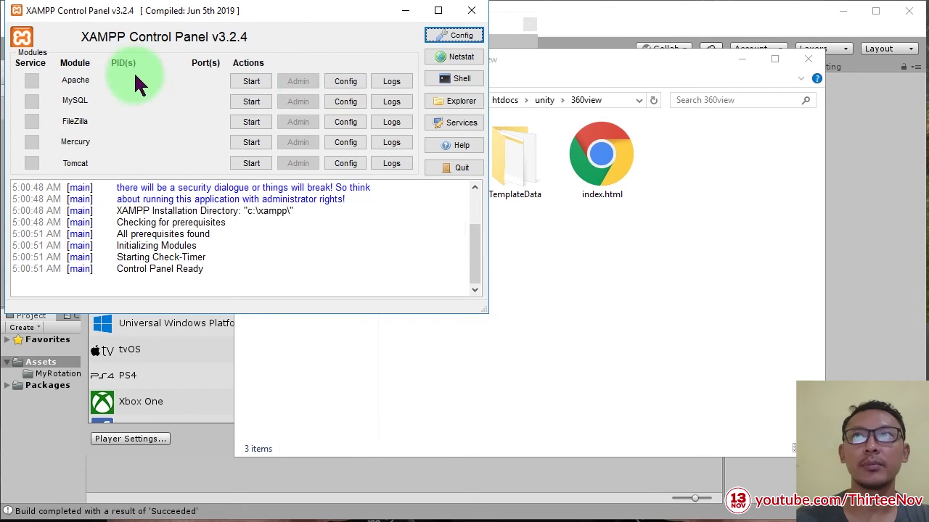
left_click(251, 81)
left_click(404, 10)
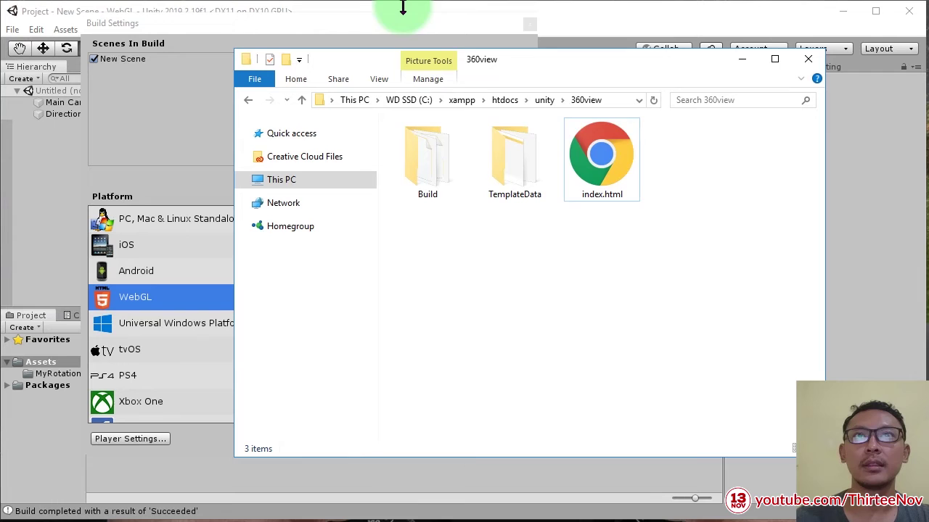
double_click(595, 154)
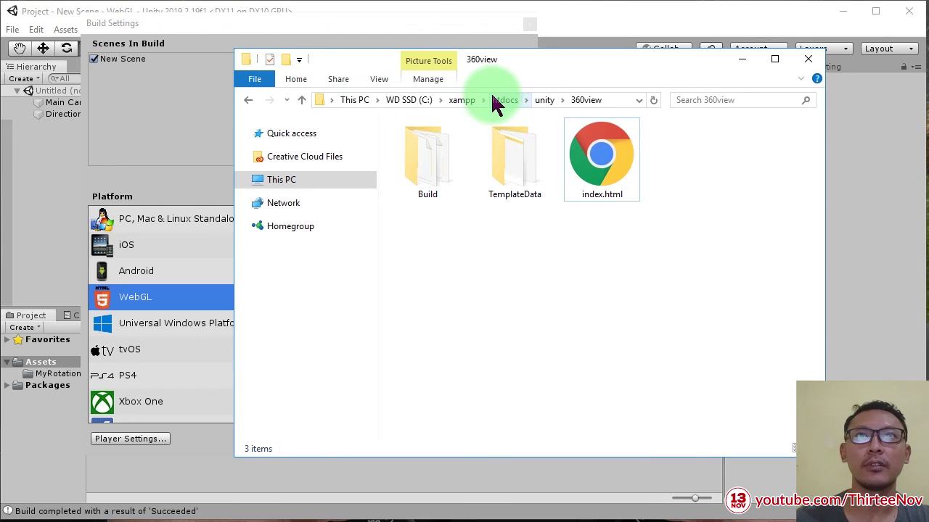
Copy the 360view folder path from Explorer's address bar.
left_click(615, 101)
right_click(614, 99)
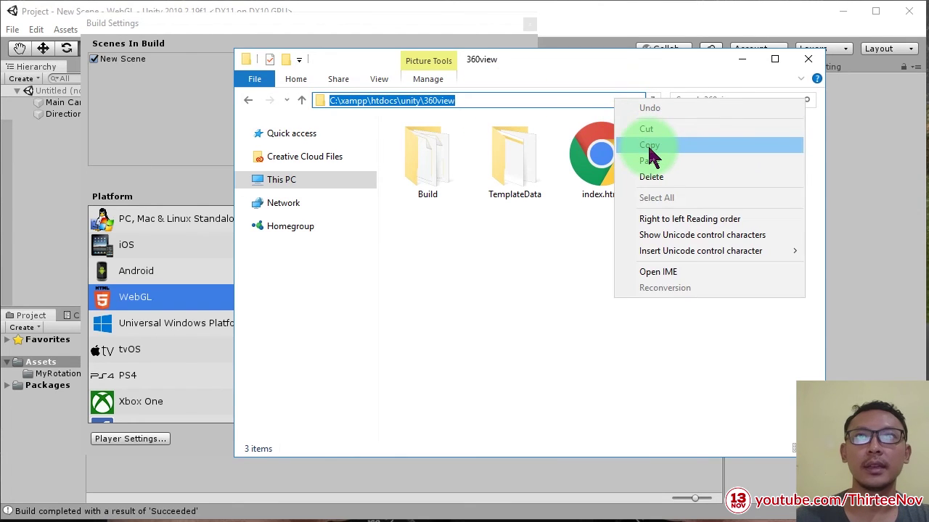
left_click(650, 147)
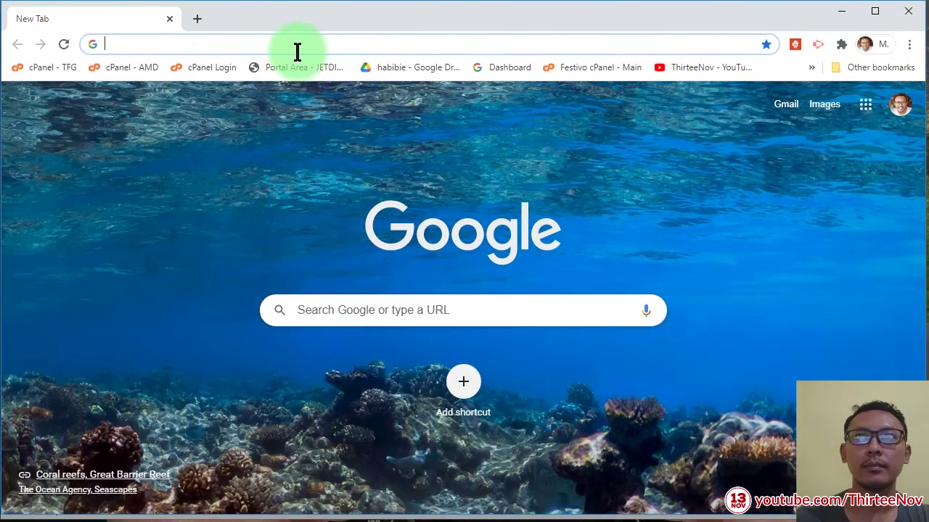
Paste the path into Chrome, replace C:\xampp\htdocs with localhost, and load localhost/unity/360view.
right_click(290, 32)
left_click(262, 38)
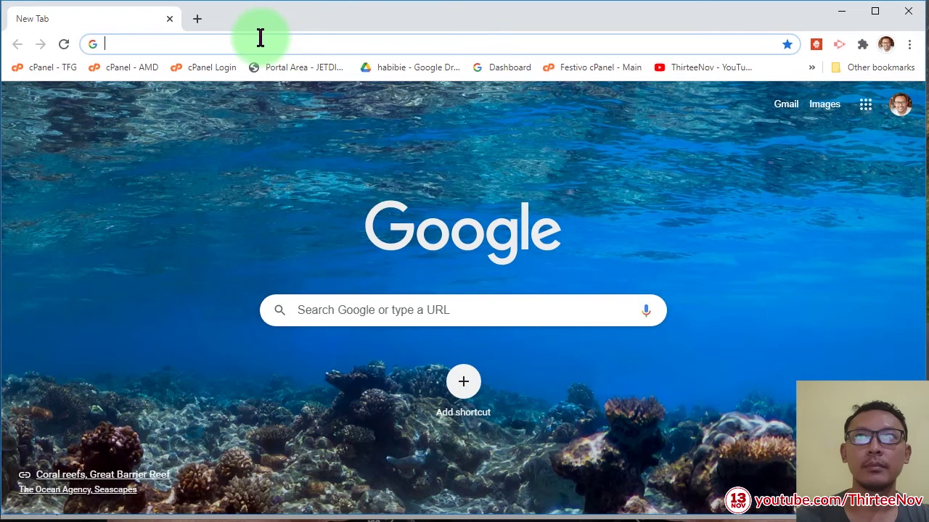
right_click(261, 40)
left_click(228, 44)
right_click(228, 45)
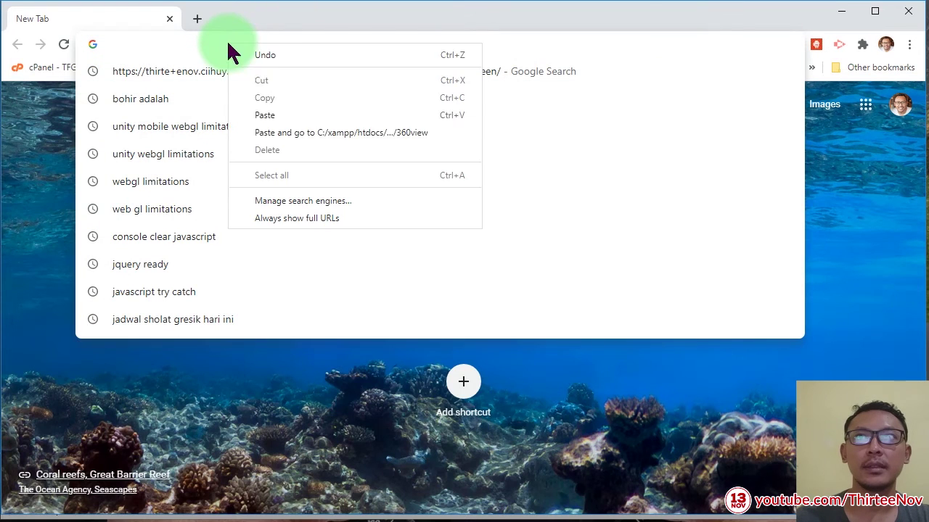
left_click(270, 114)
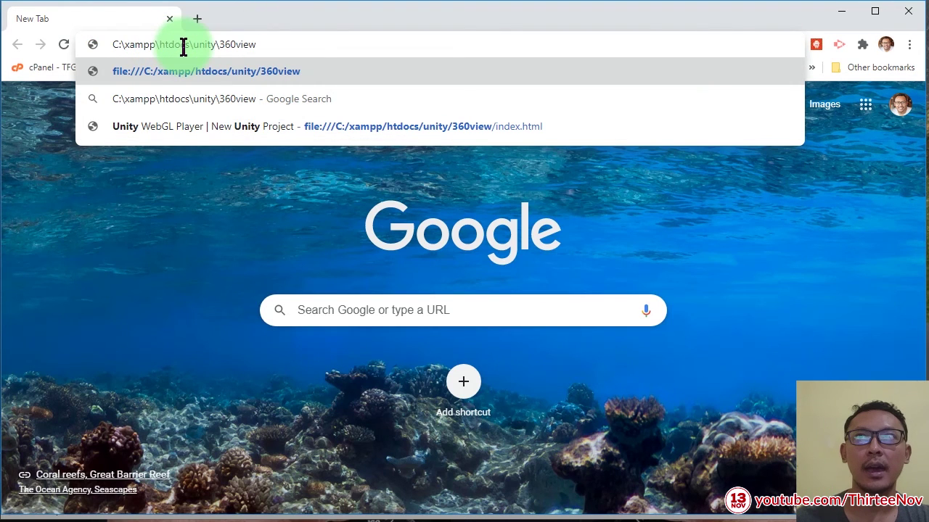
left_click_drag(187, 47, 95, 45)
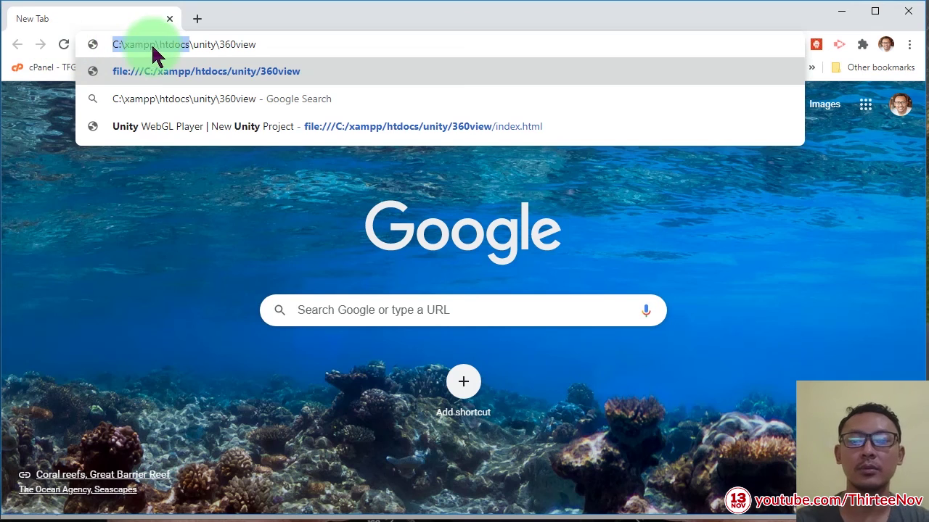
key("BackSpace")
type("localho")
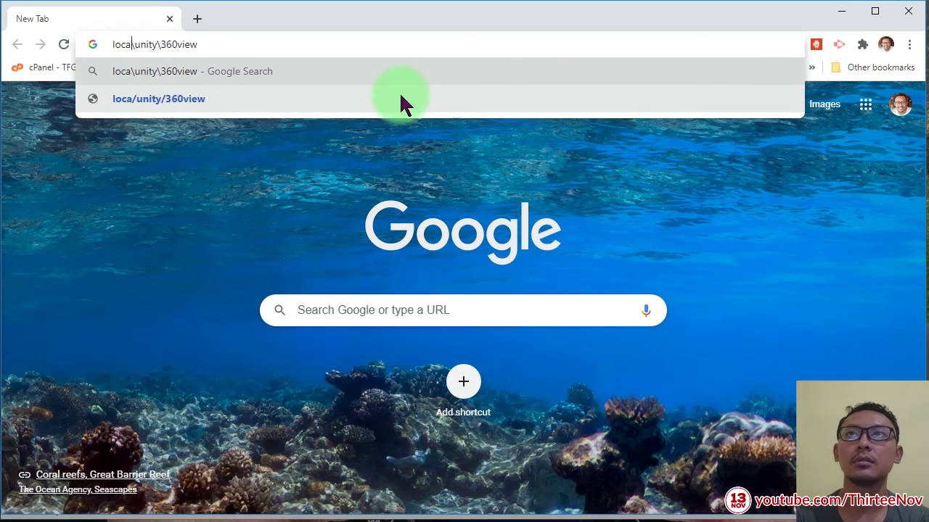
type("st")
key("Return")
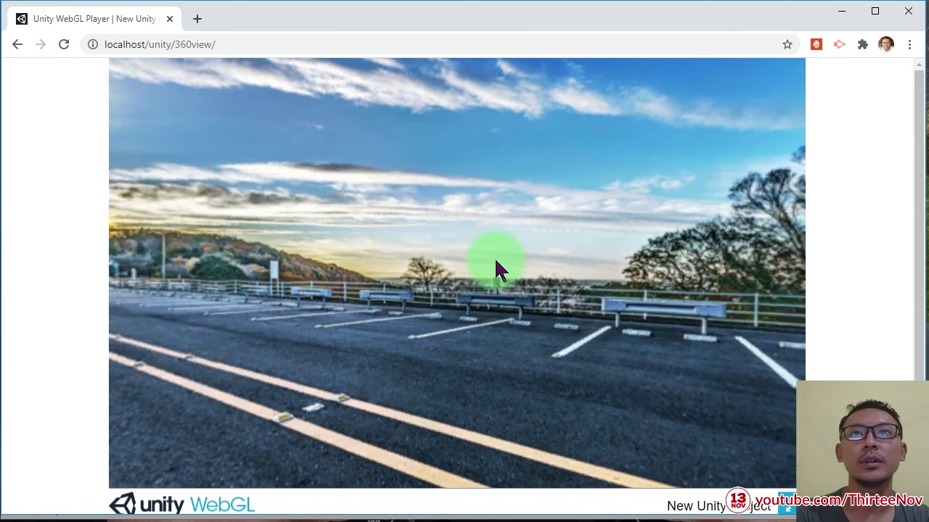
Drag the panorama to turn the parking-lot view toward the guardrail and trees.
left_click_drag(311, 285, 503, 330)
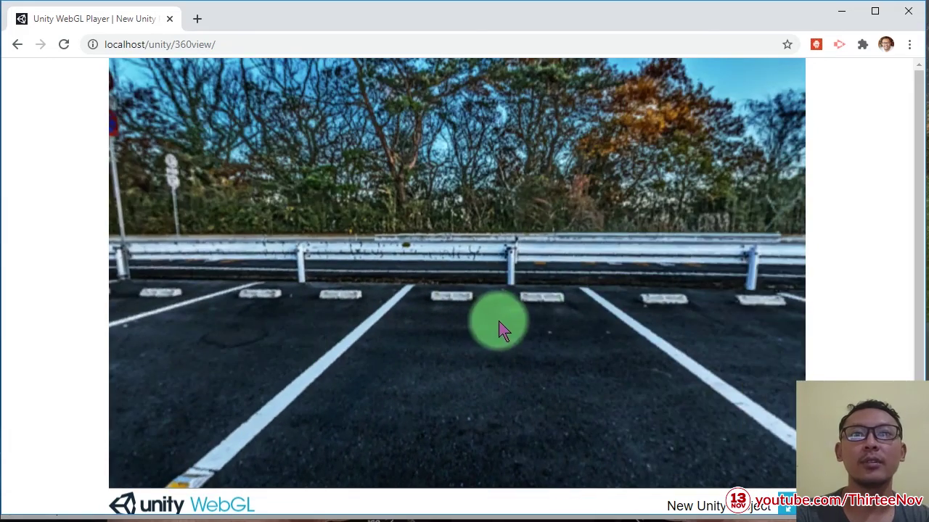